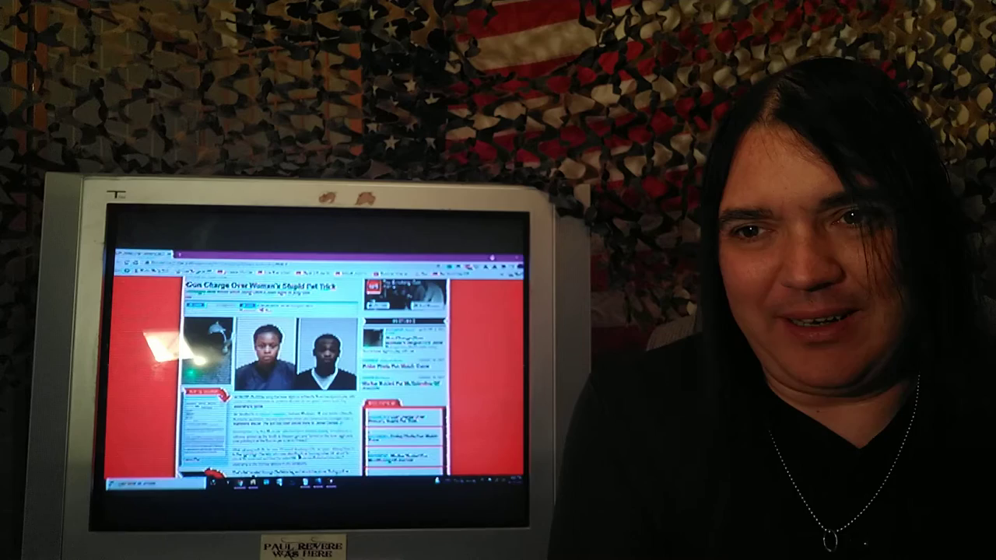
scroll(311, 373, down, 3)
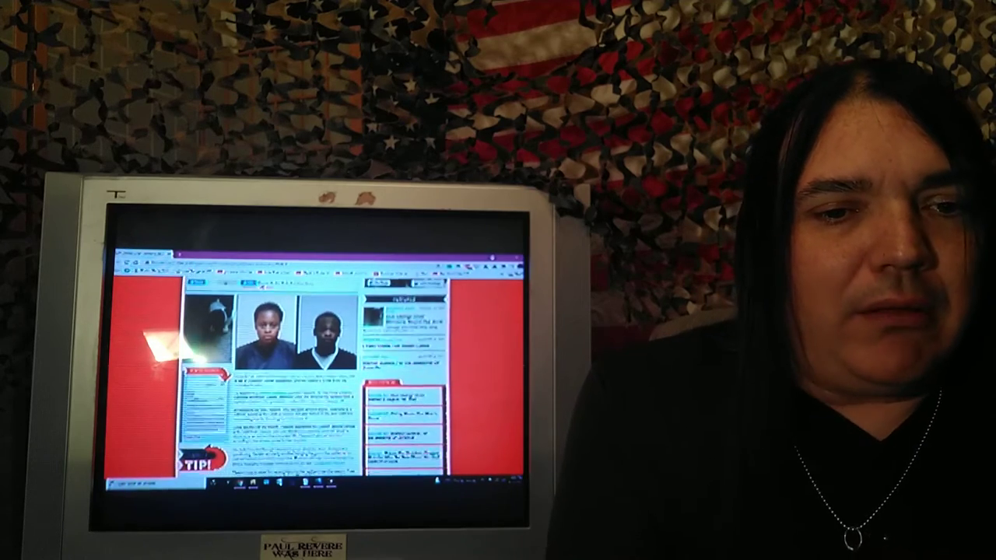
scroll(311, 374, down, 2)
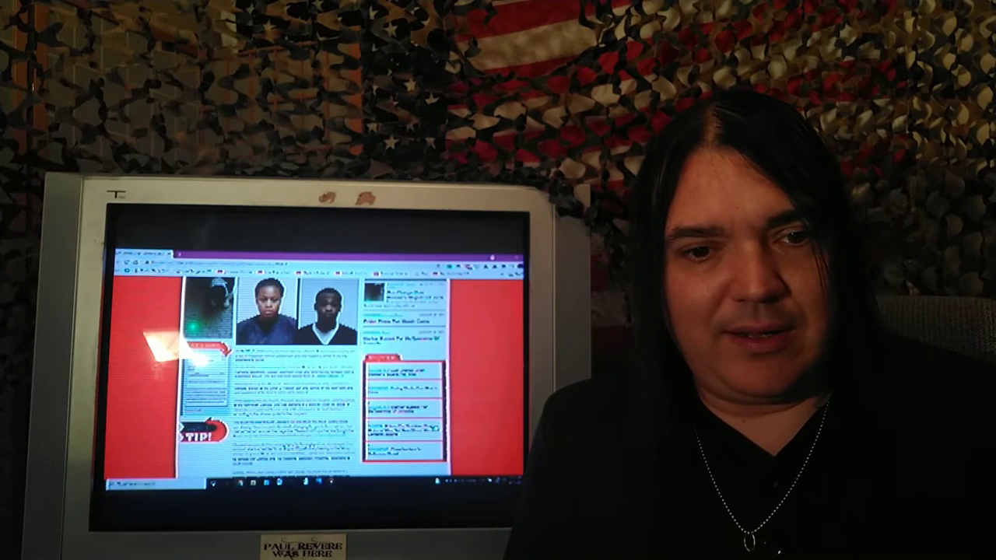
scroll(311, 374, down, 3)
scroll(311, 374, down, 3)
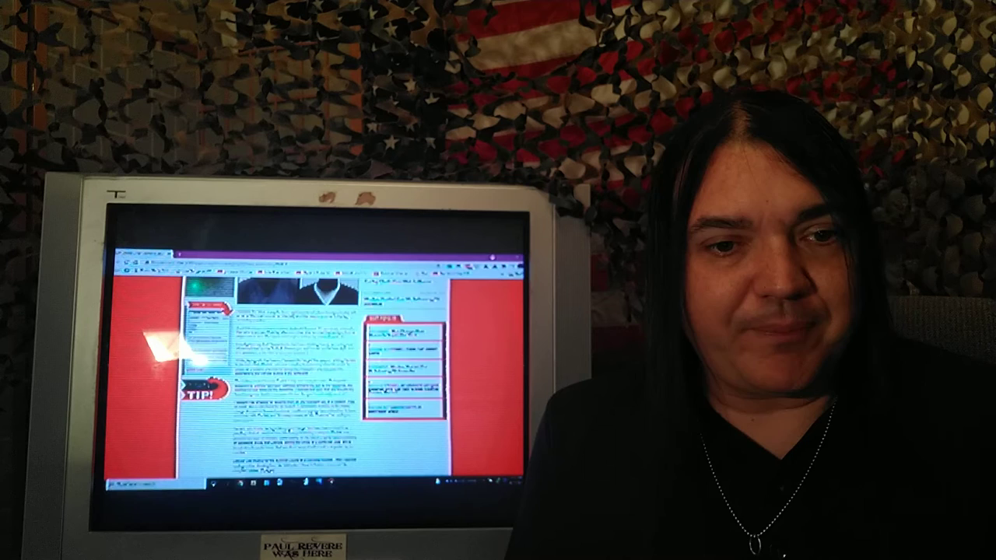
scroll(311, 373, down, 2)
scroll(311, 373, down, 2)
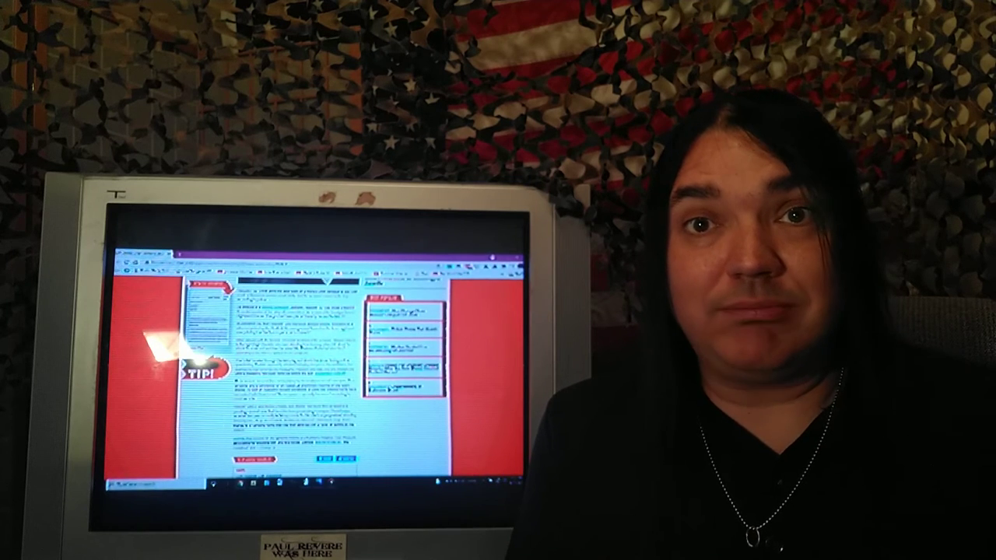